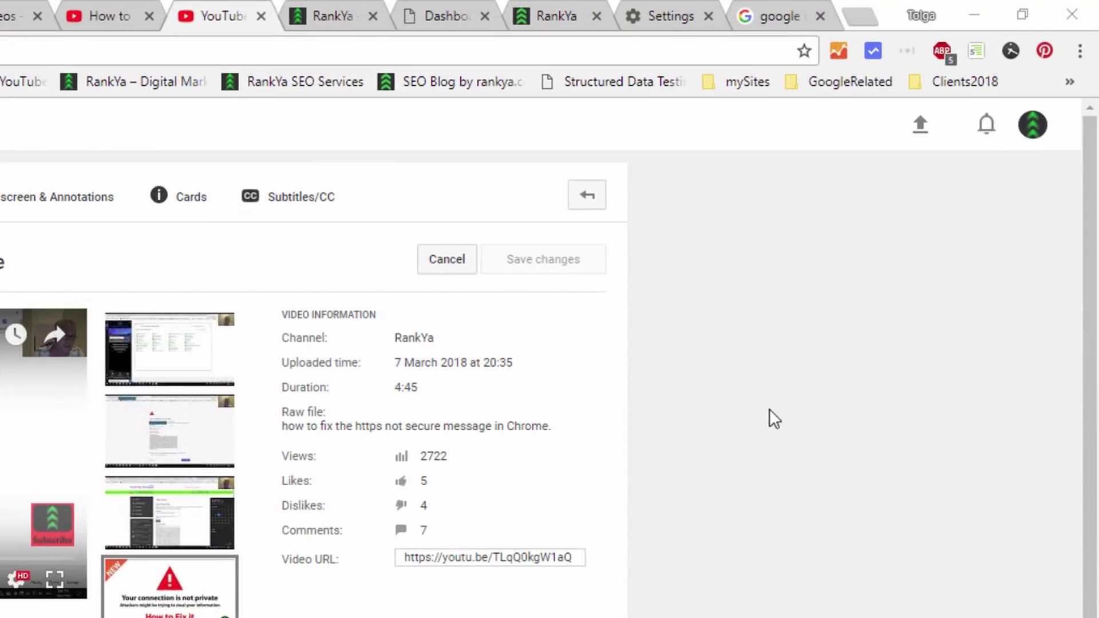
Close Chrome's Settings tab, leaving the YouTube Studio video Info & Settings page
click(709, 17)
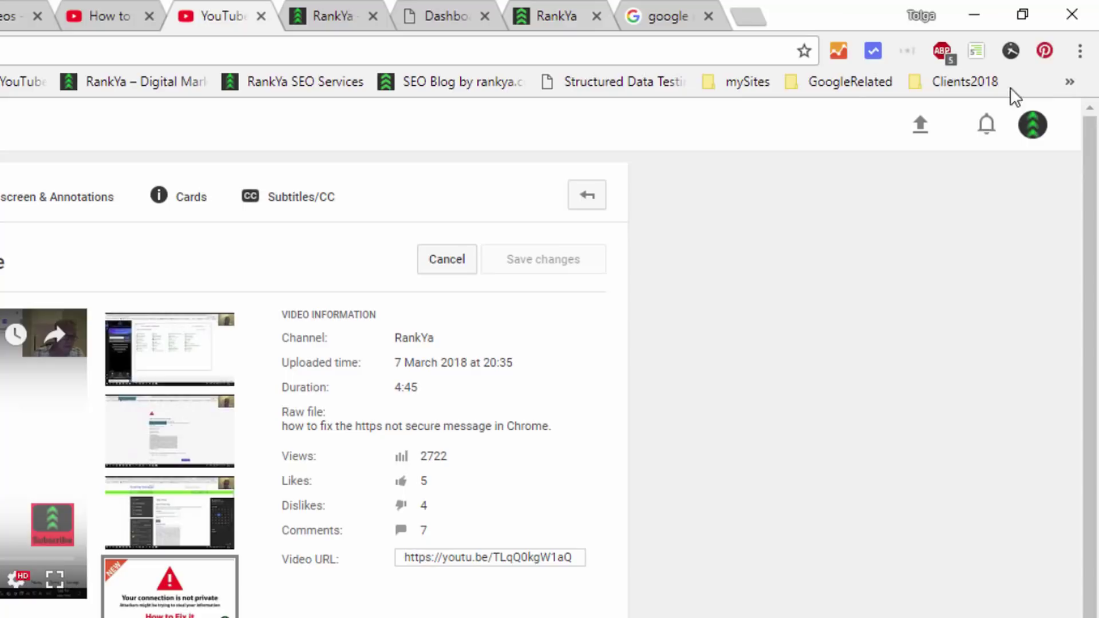
Bring up Chrome's Clear browsing data options from the Advanced section of Settings
click(1080, 51)
click(824, 436)
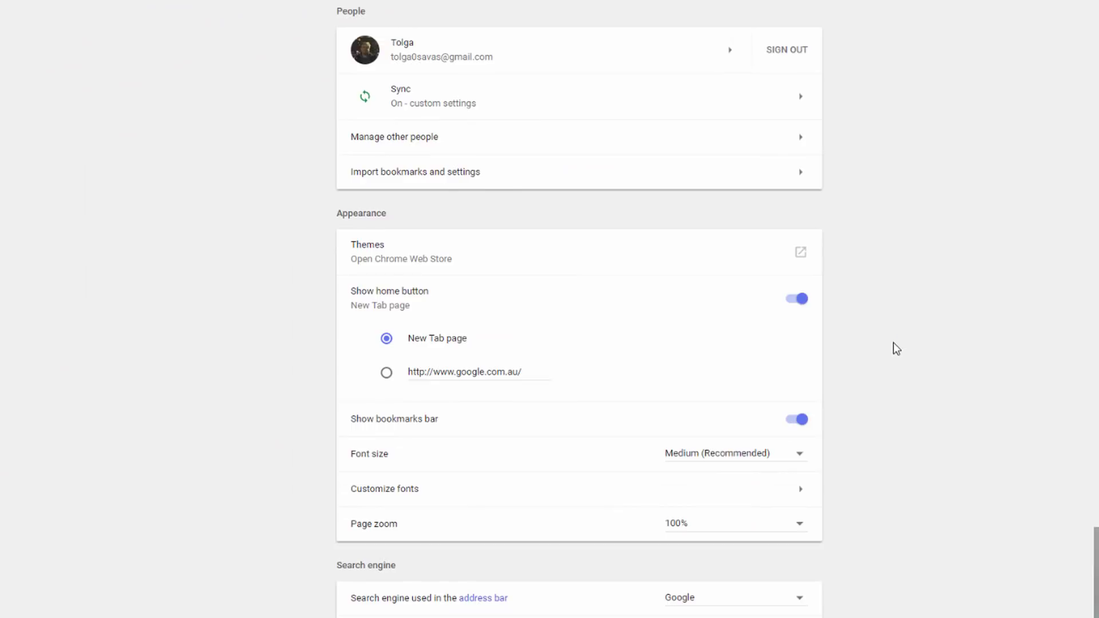
scroll(896, 348, down, 6)
click(566, 573)
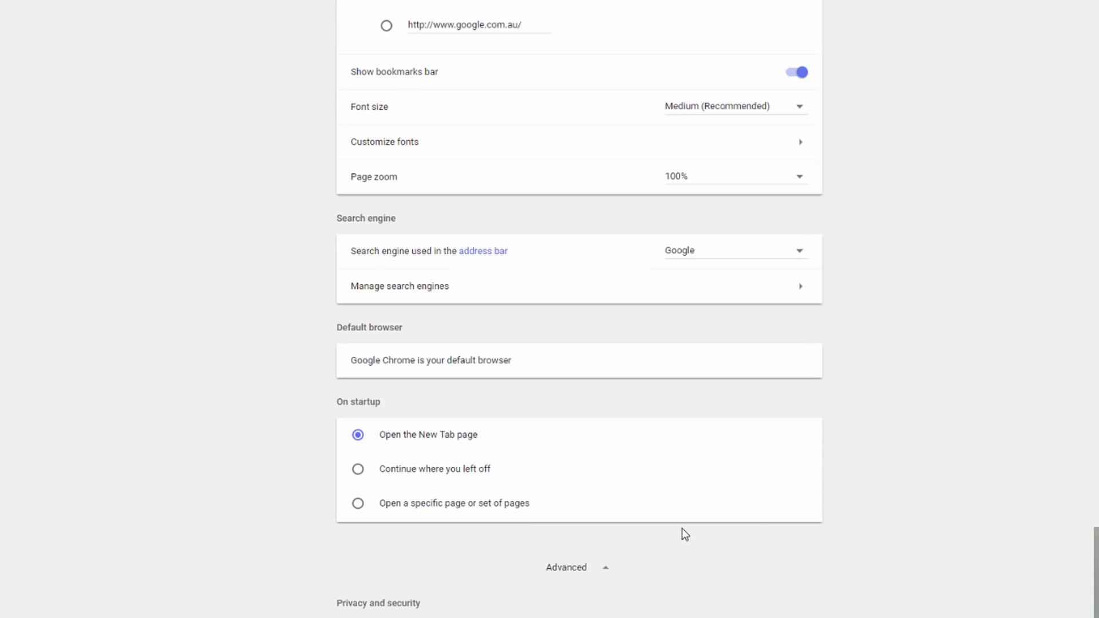
scroll(684, 538, down, 3)
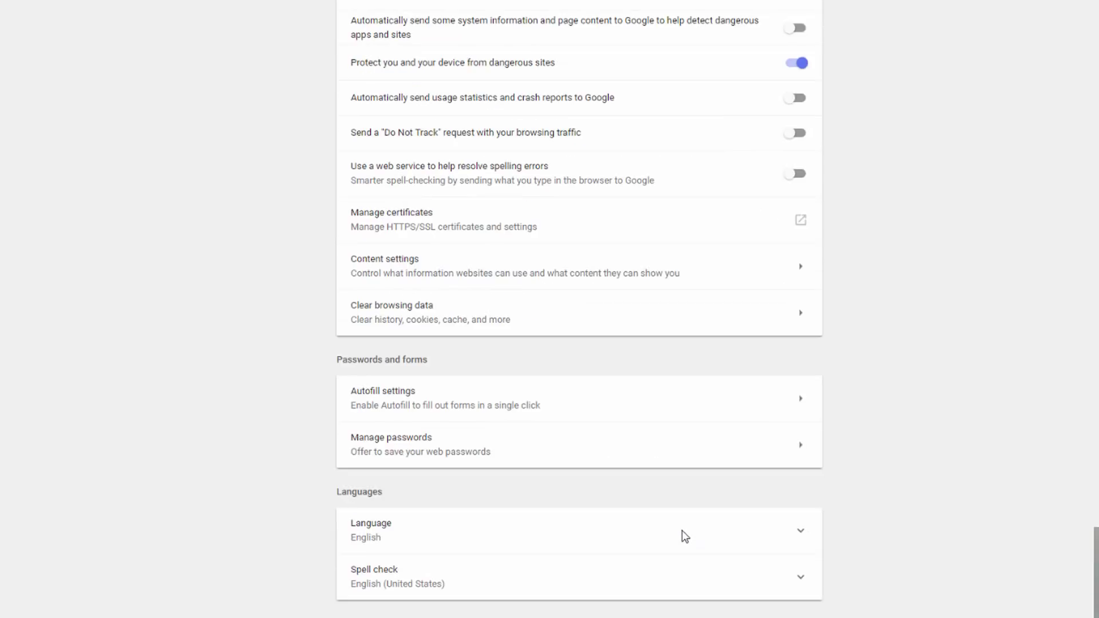
click(397, 325)
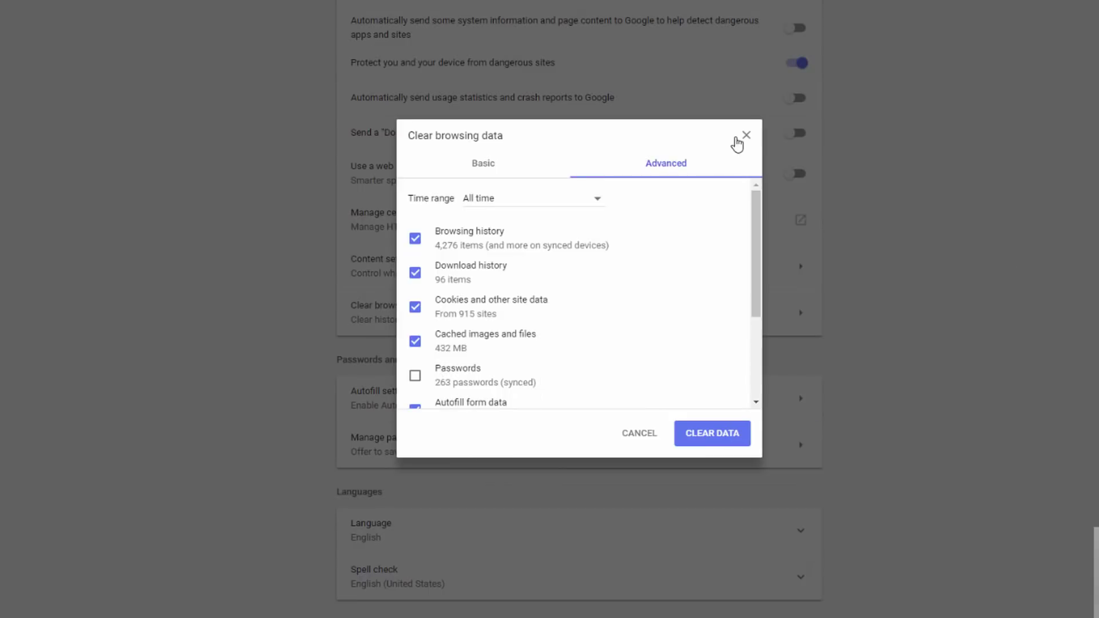
Launch Control Panel with a 'control' search and open Date and Time
click(746, 136)
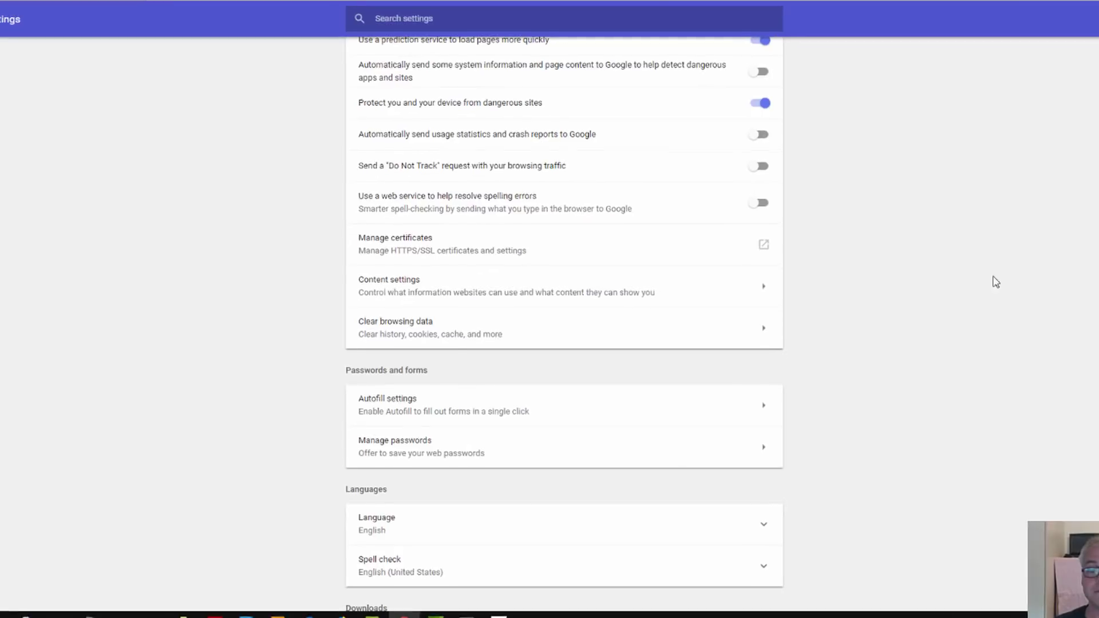
click(40, 608)
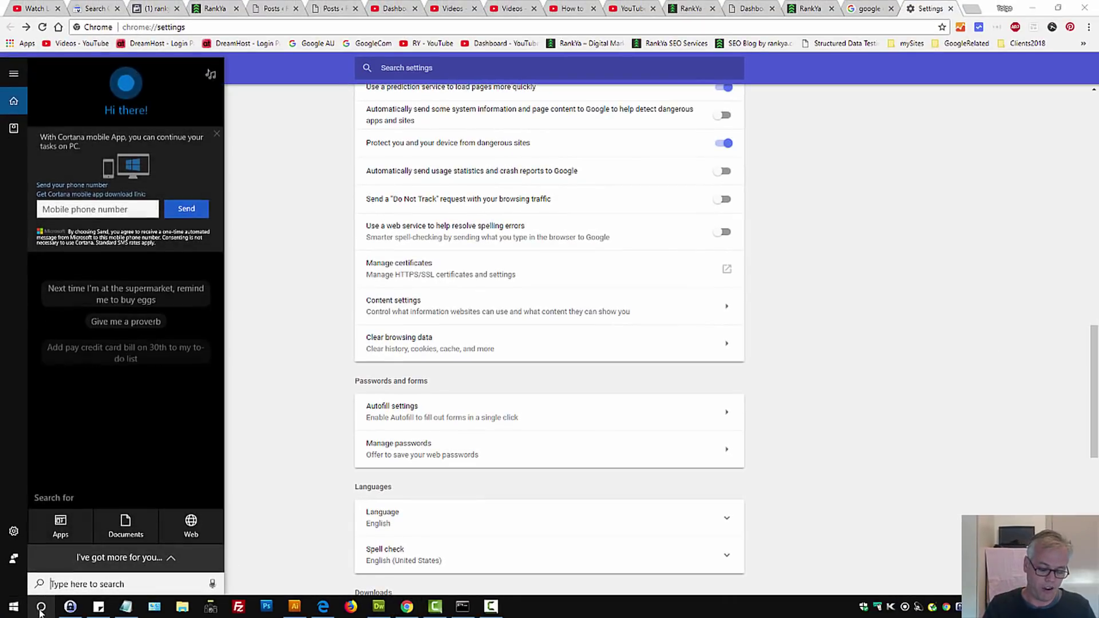
text(control p)
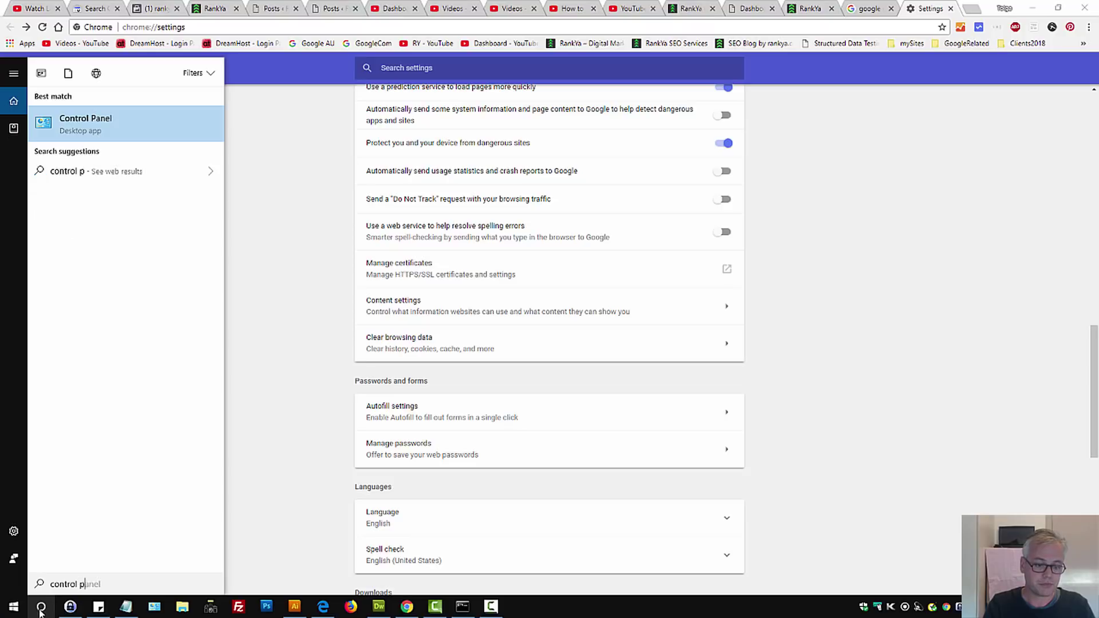
key(Return)
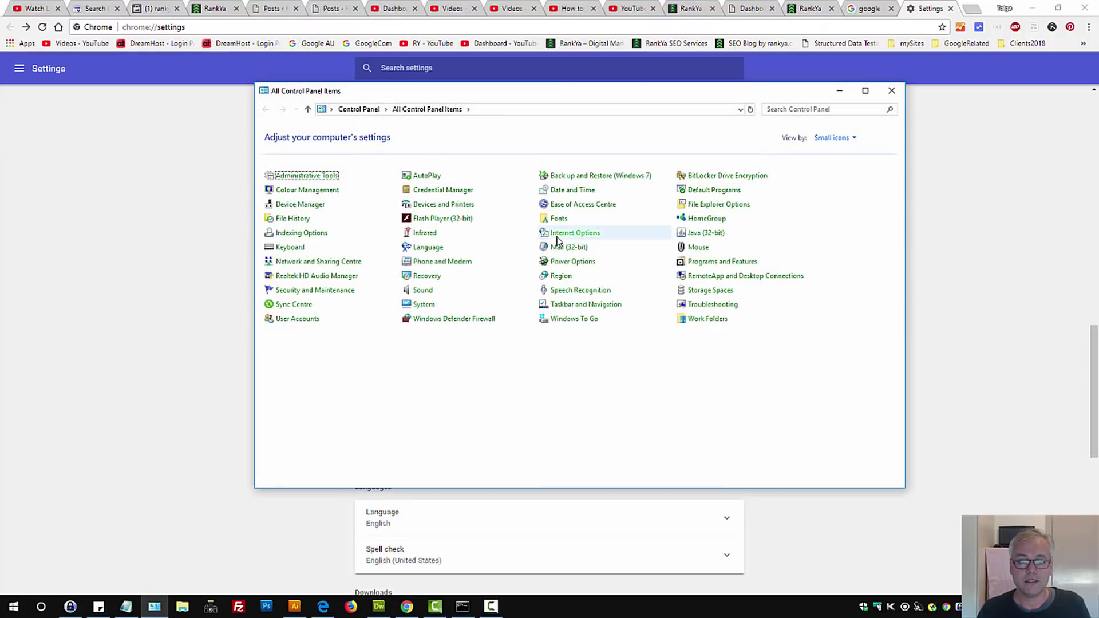
click(575, 189)
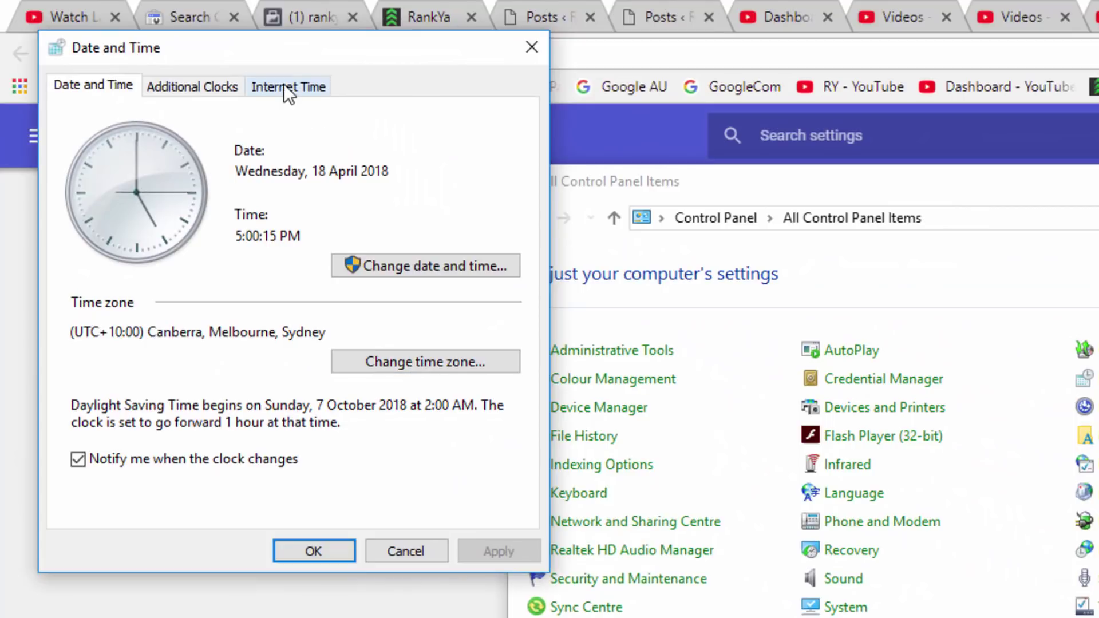
Set time-a.nist.gov as the internet time server, update now, and close Date and Time
click(283, 85)
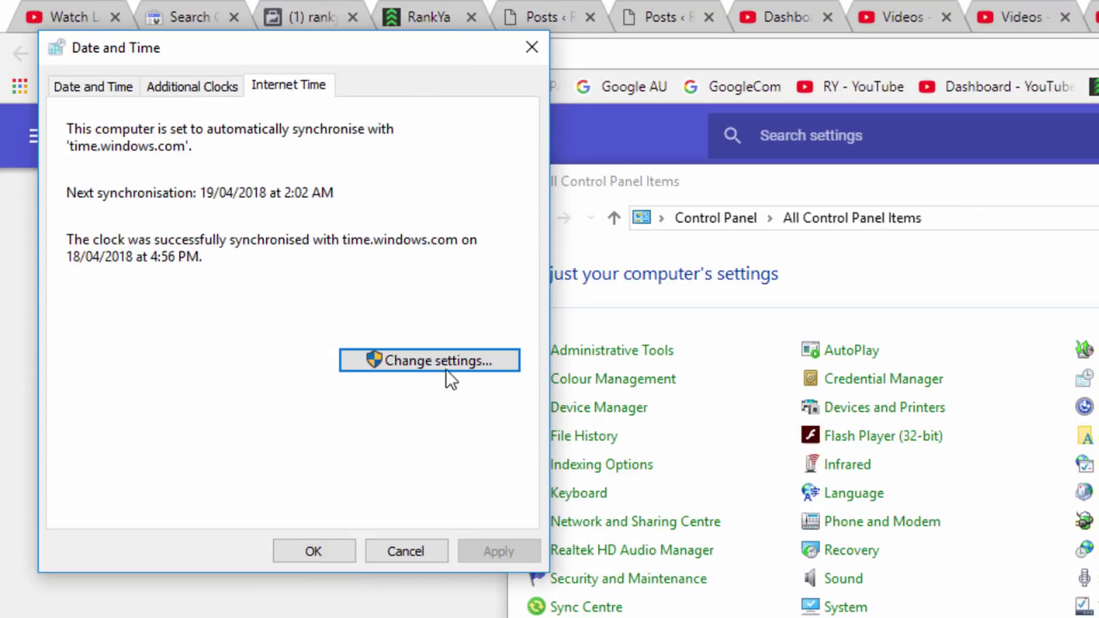
click(414, 359)
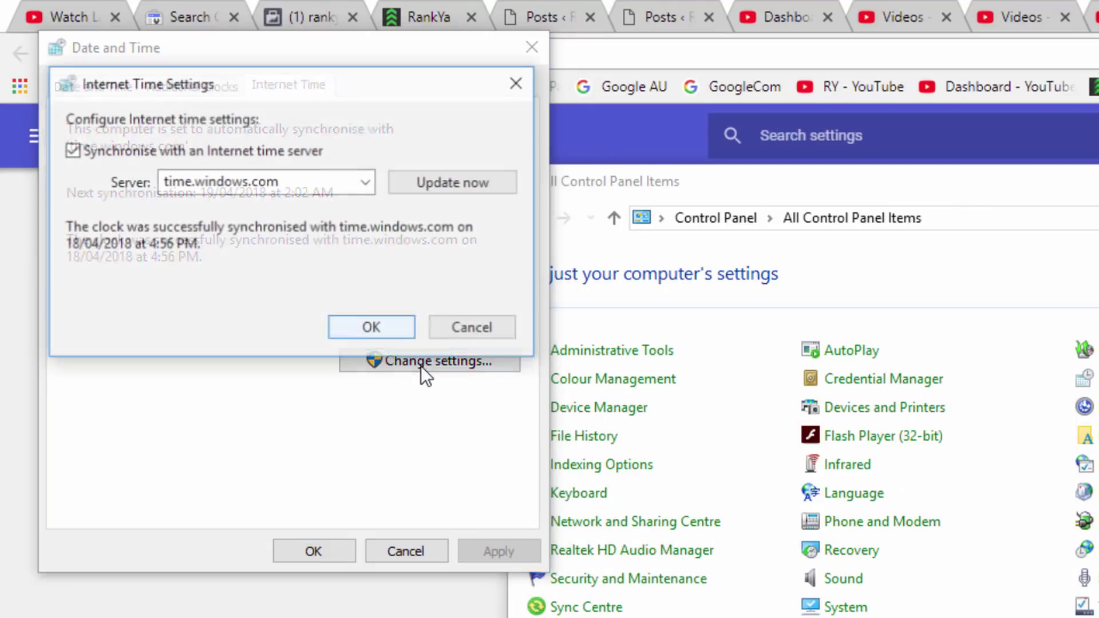
click(370, 181)
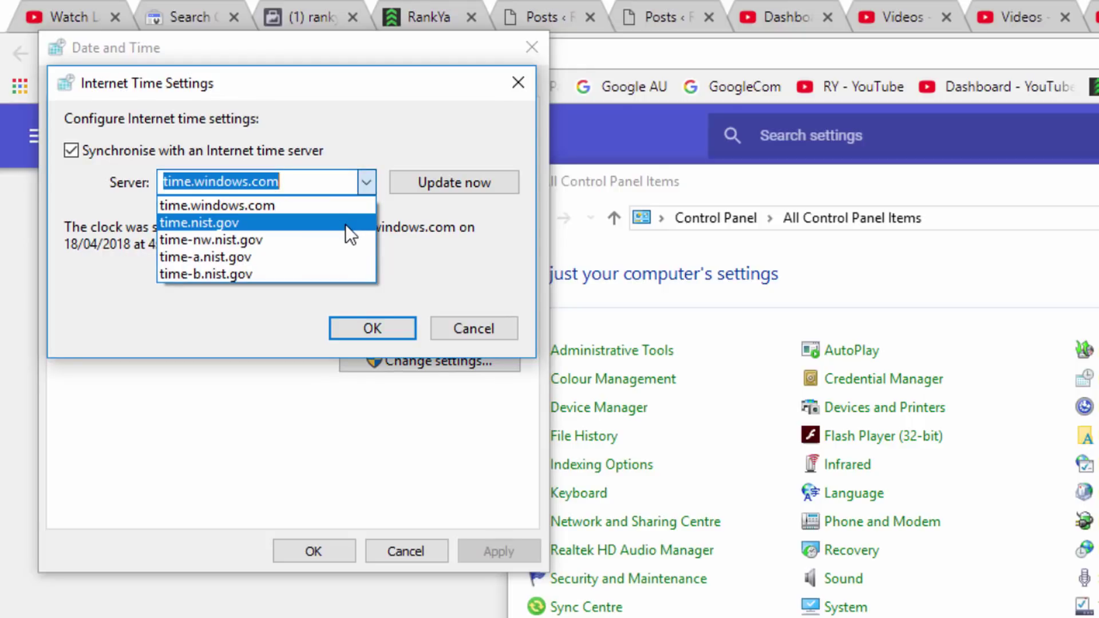
click(345, 224)
click(365, 177)
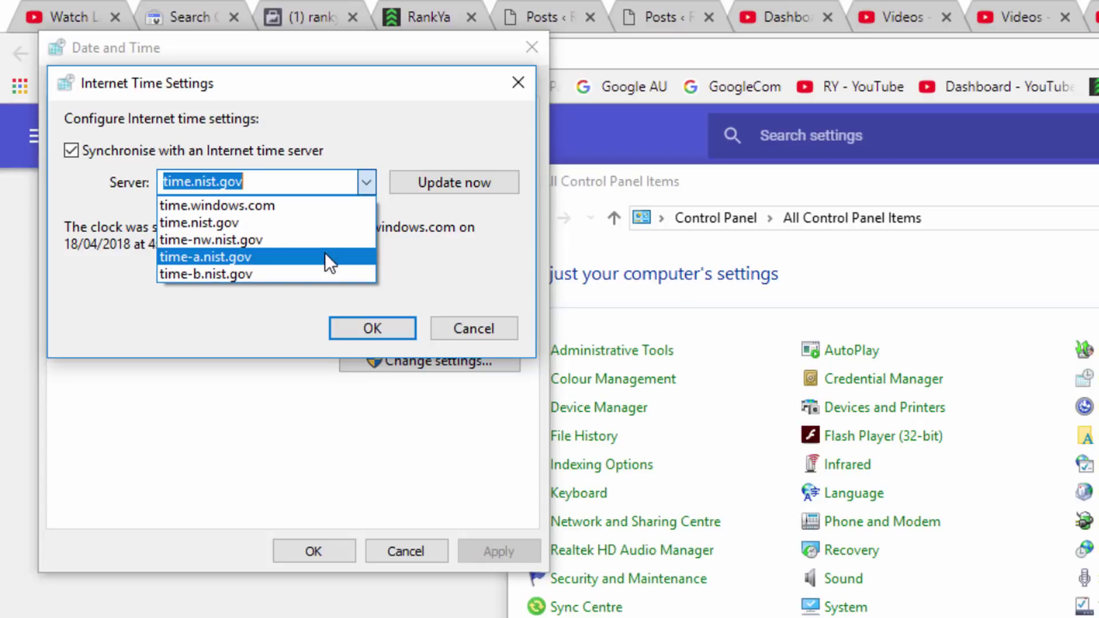
click(325, 257)
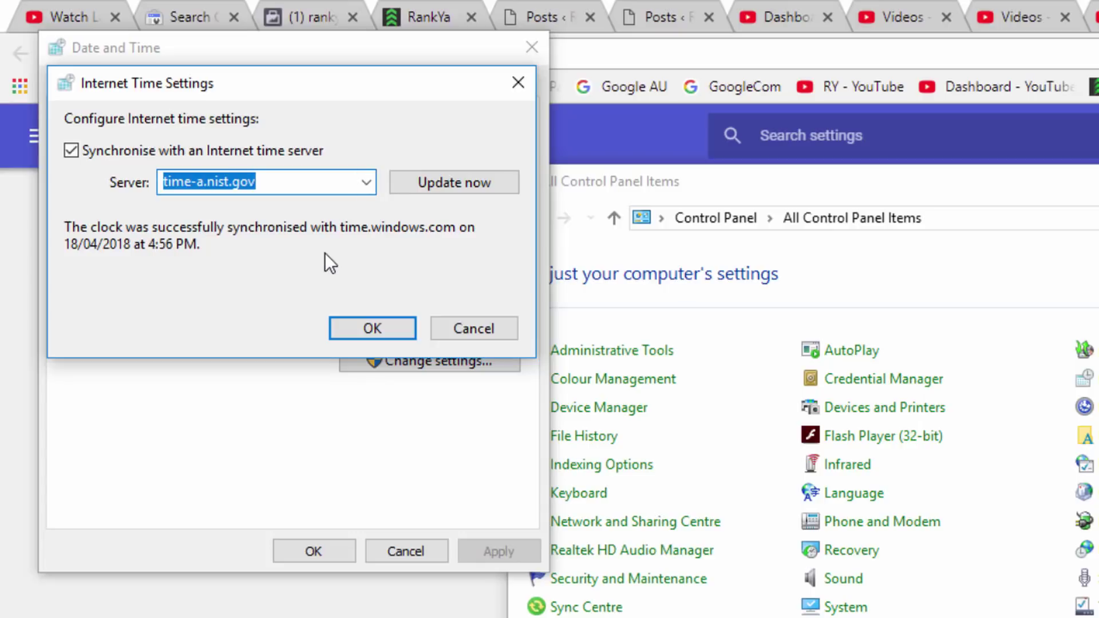
click(418, 185)
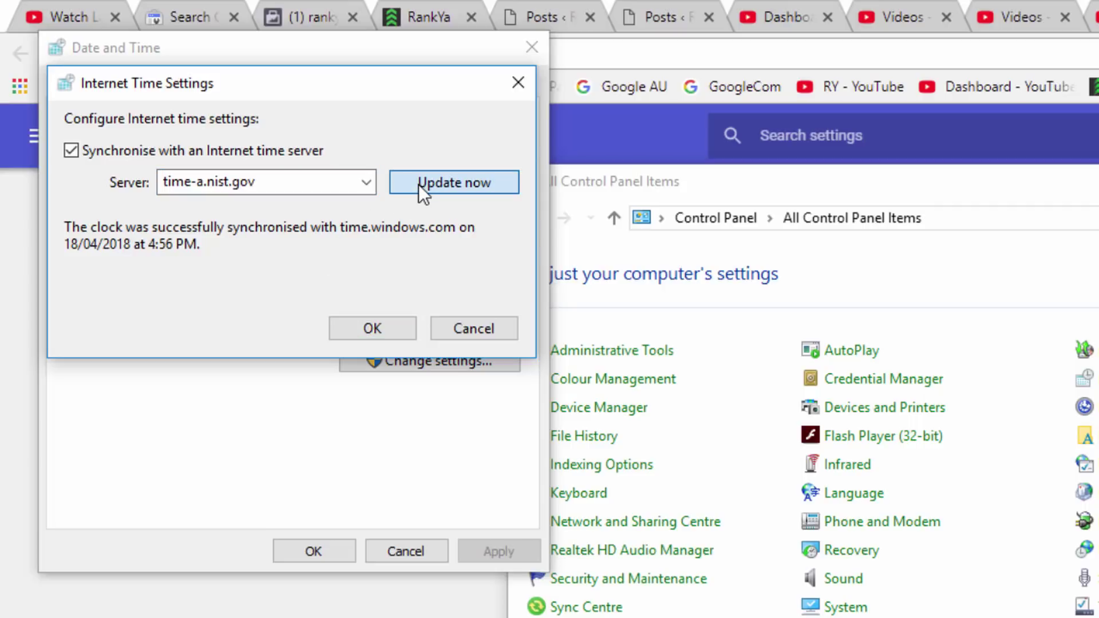
click(379, 320)
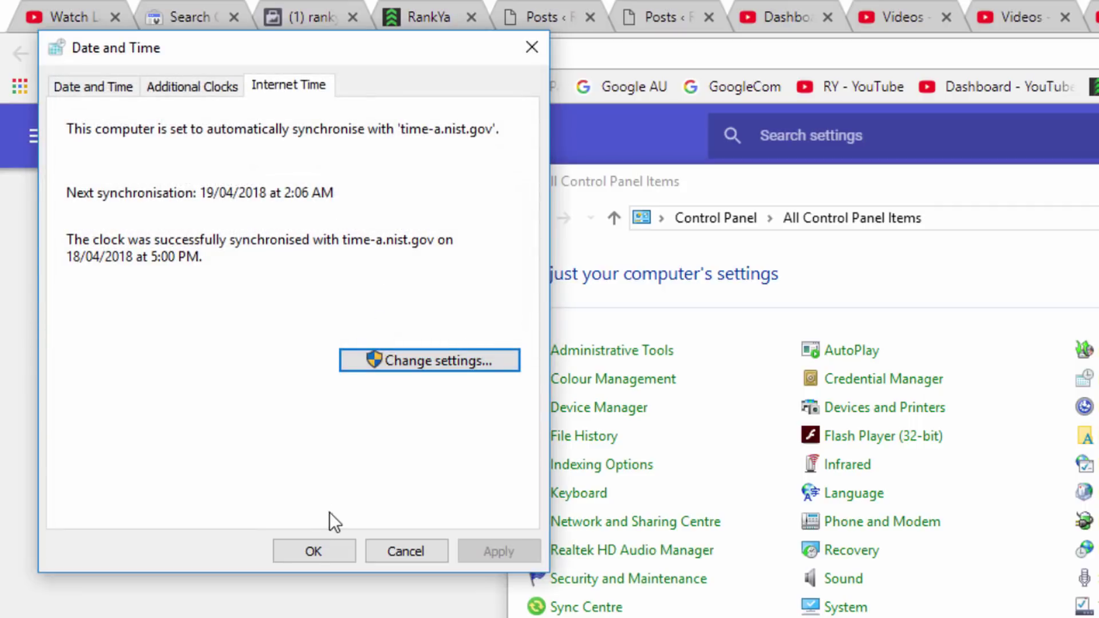
click(308, 553)
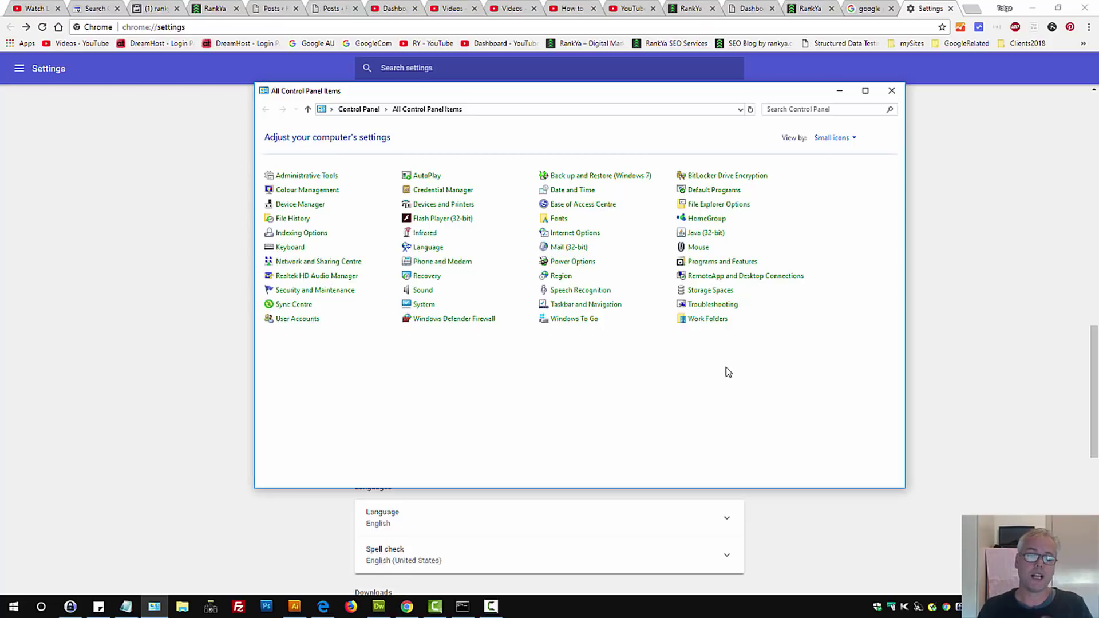
Open Network and Sharing Centre from All Control Panel Items
click(322, 263)
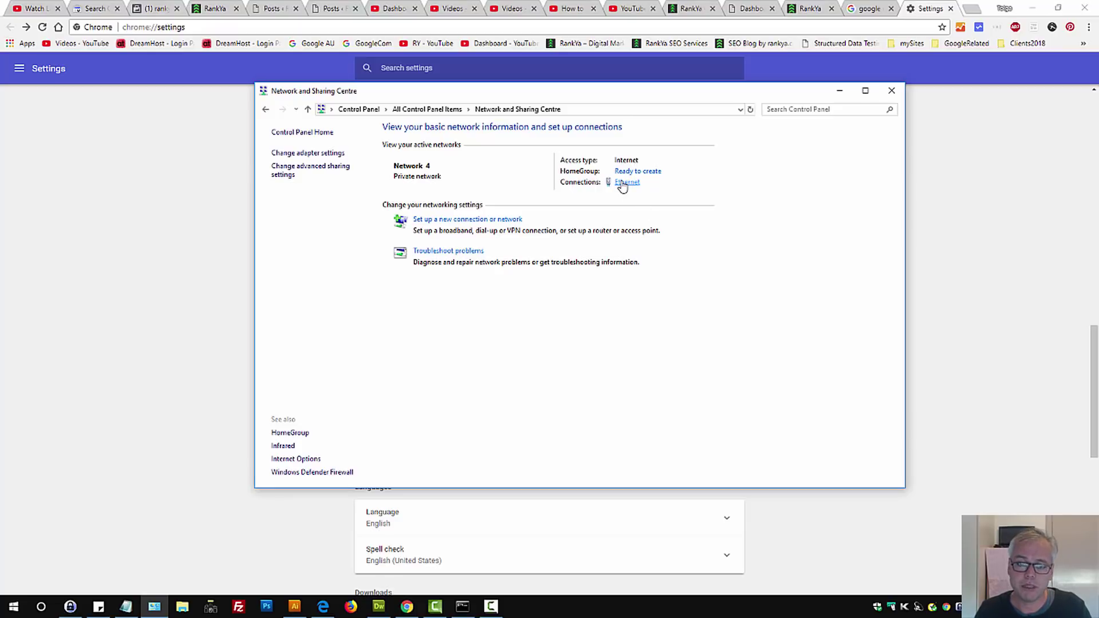
Open the Ethernet connection's properties and select Internet Protocol Version 4 (TCP/IPv4)
click(625, 182)
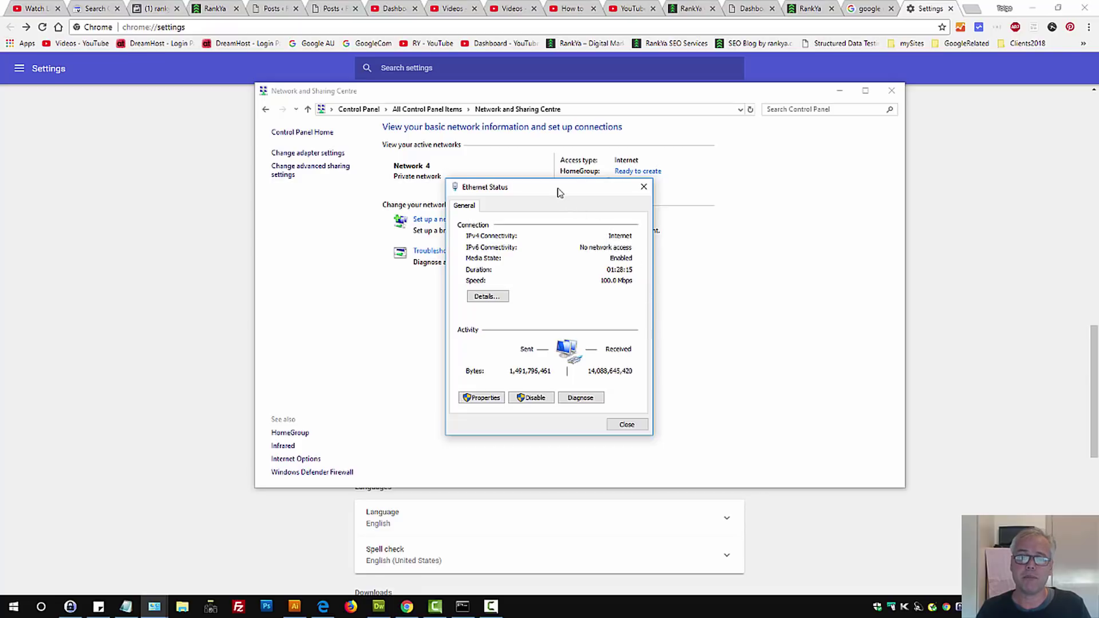
drag(560, 193, 646, 241)
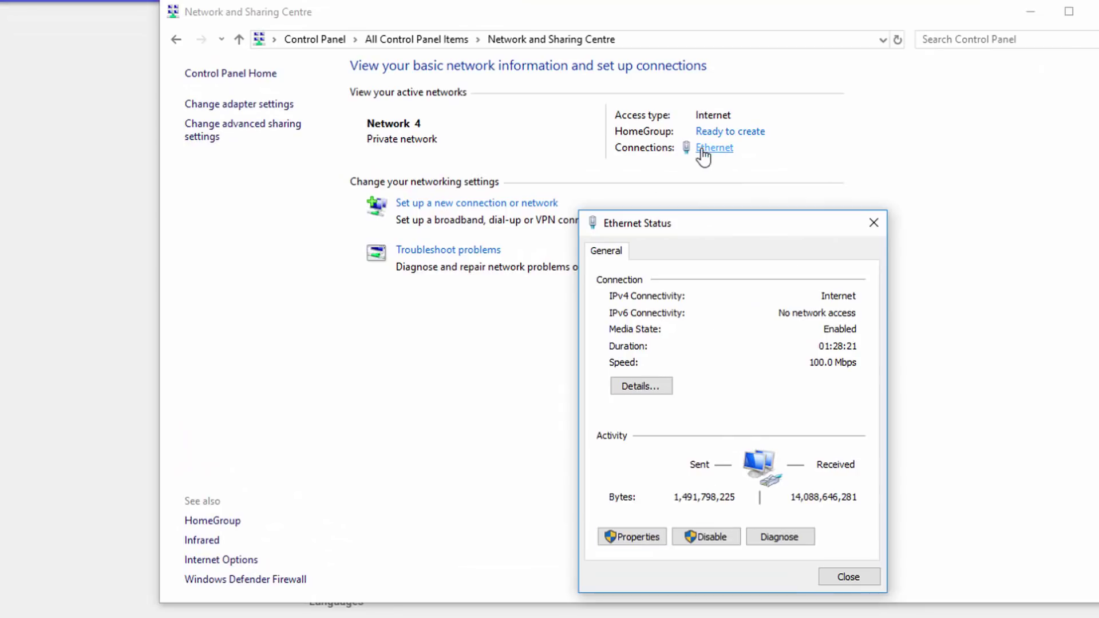
click(631, 535)
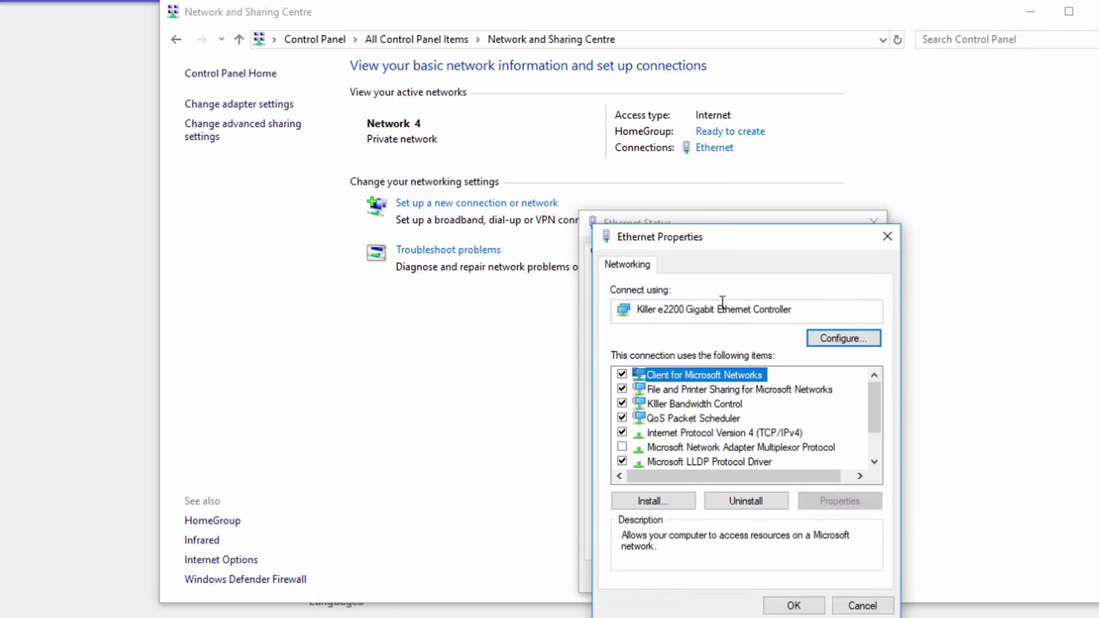
click(701, 433)
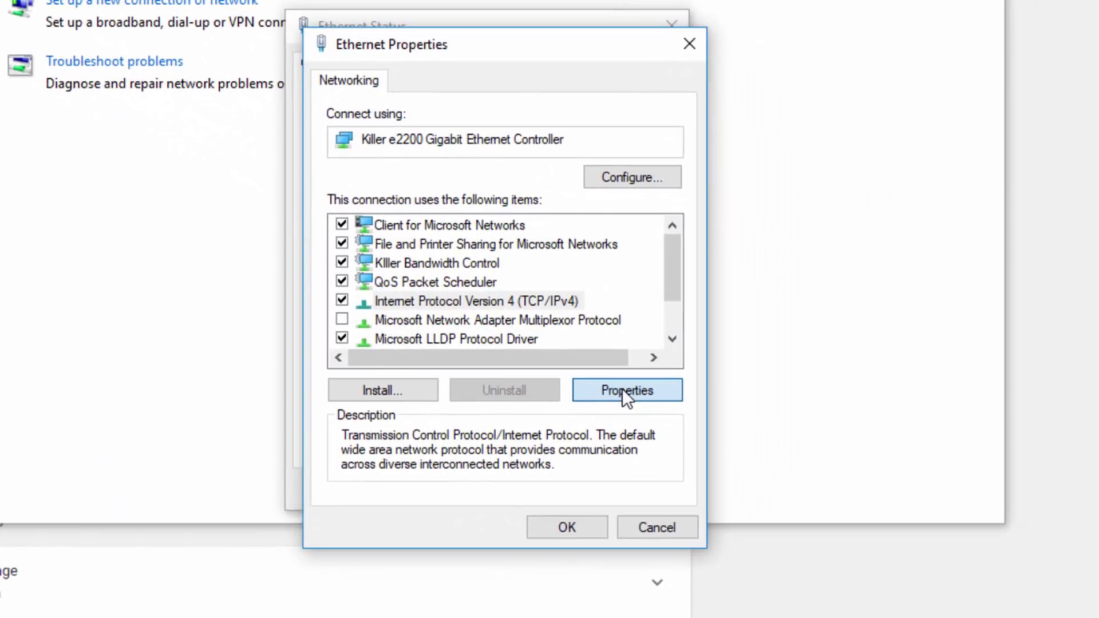
Give IPv4 manual DNS servers 8.8.8.8 preferred and 8.8.4.4 alternate, then save and close
click(840, 501)
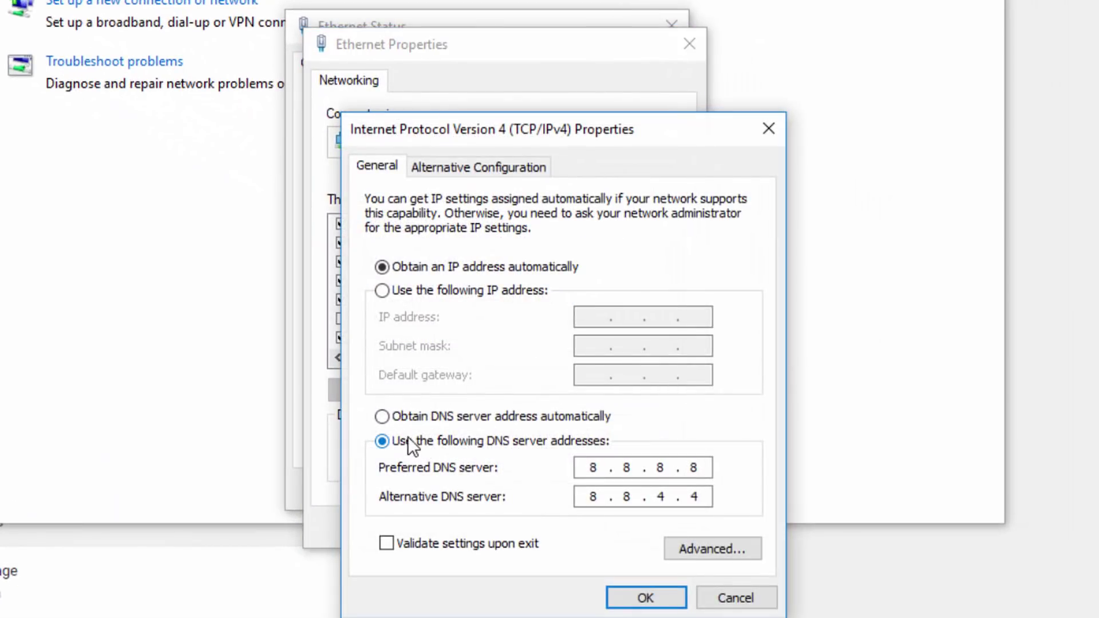
click(389, 418)
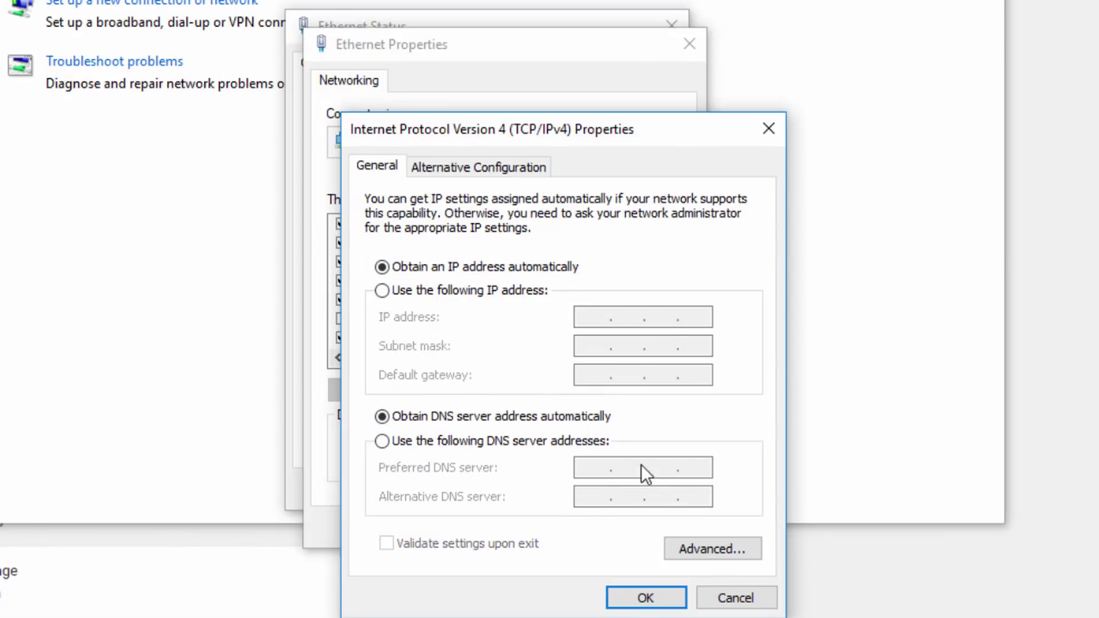
click(381, 441)
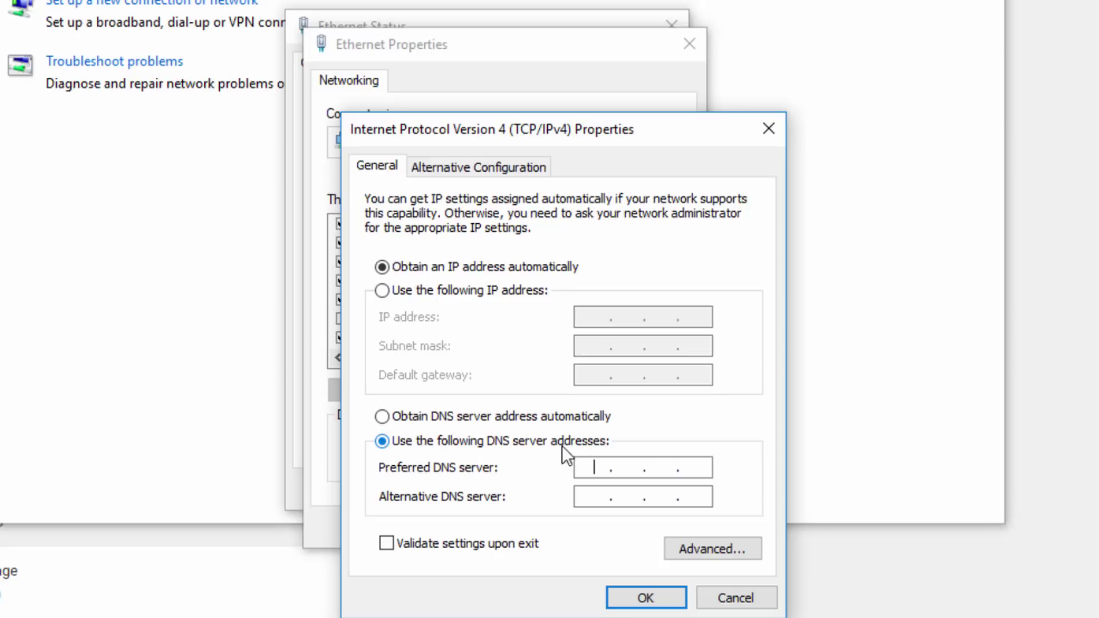
click(380, 416)
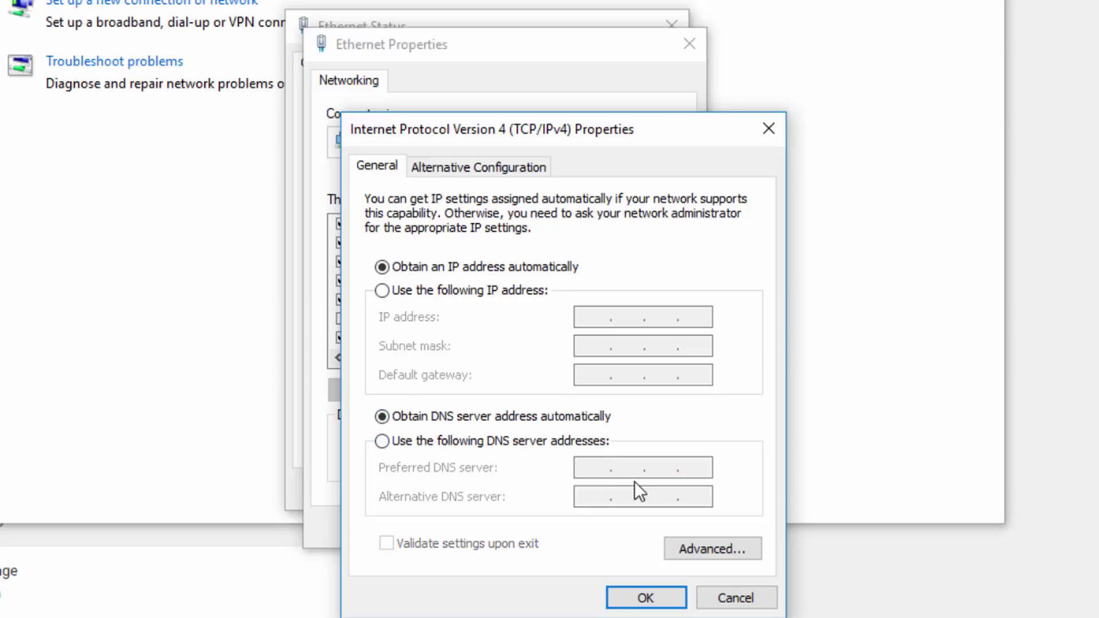
click(408, 441)
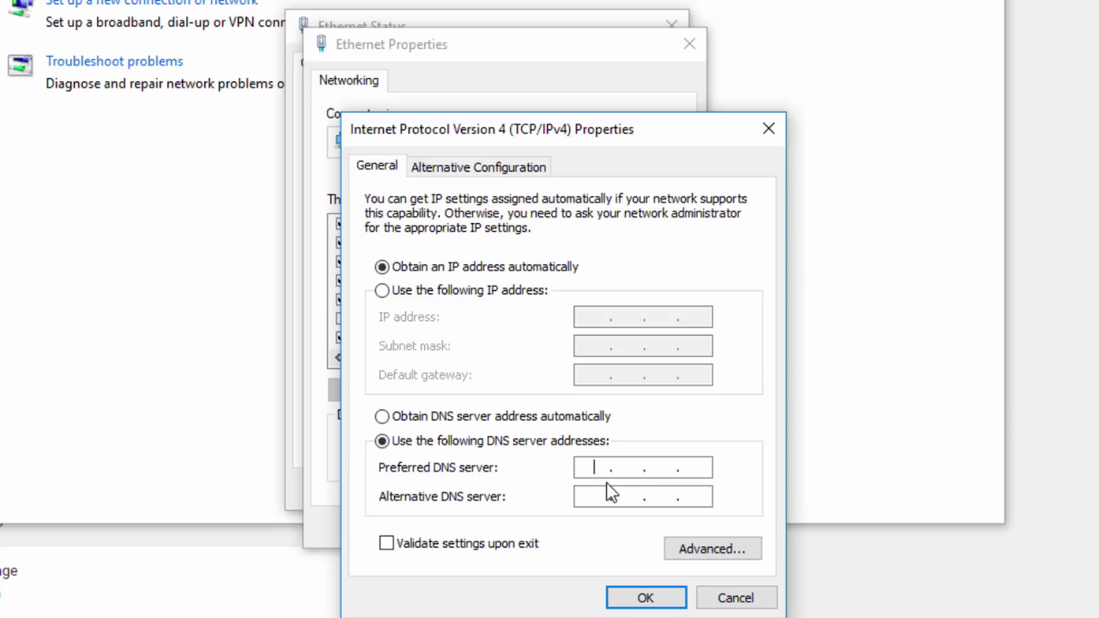
text(8.8.8.8)
click(597, 497)
text(8.8.4.4)
click(643, 596)
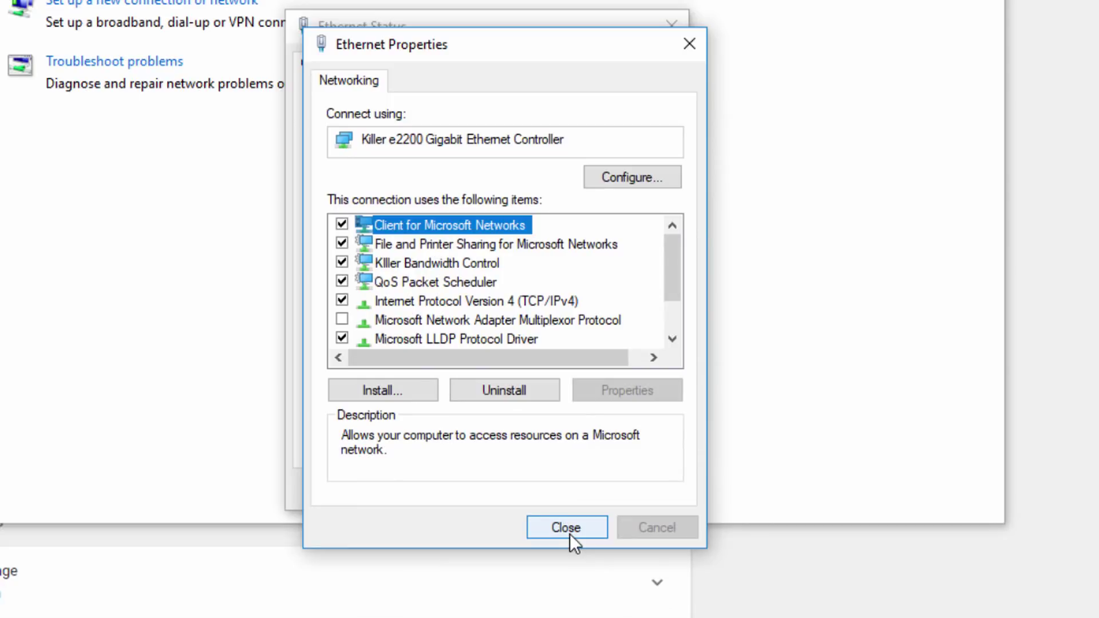
click(566, 528)
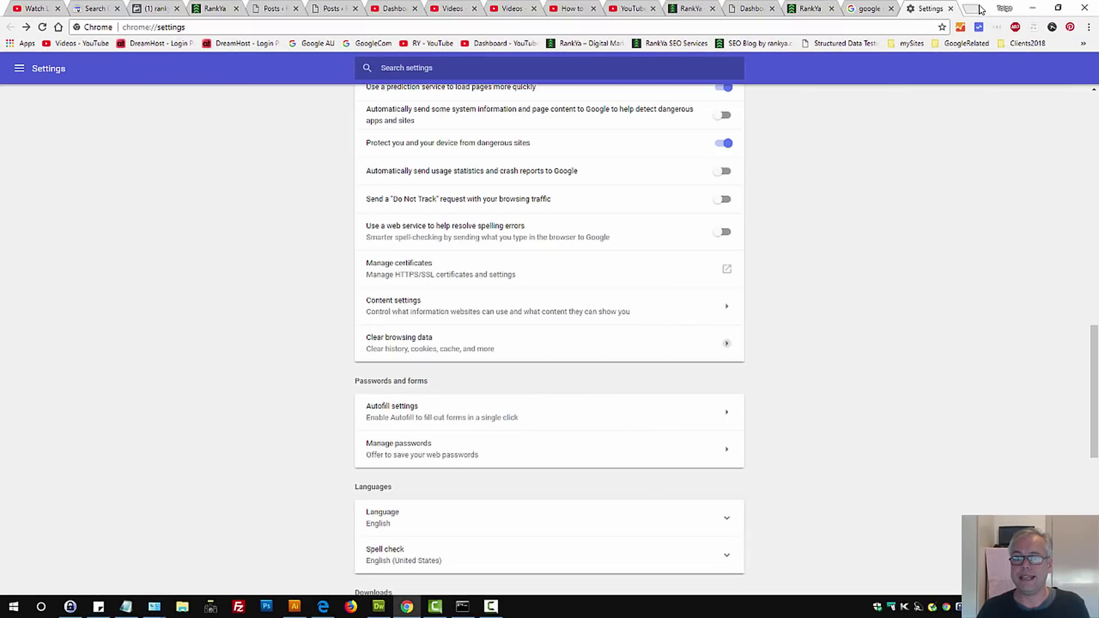
Load the YouTube channel page in a new Chrome tab and bring Ethernet Status forward
click(973, 9)
click(431, 43)
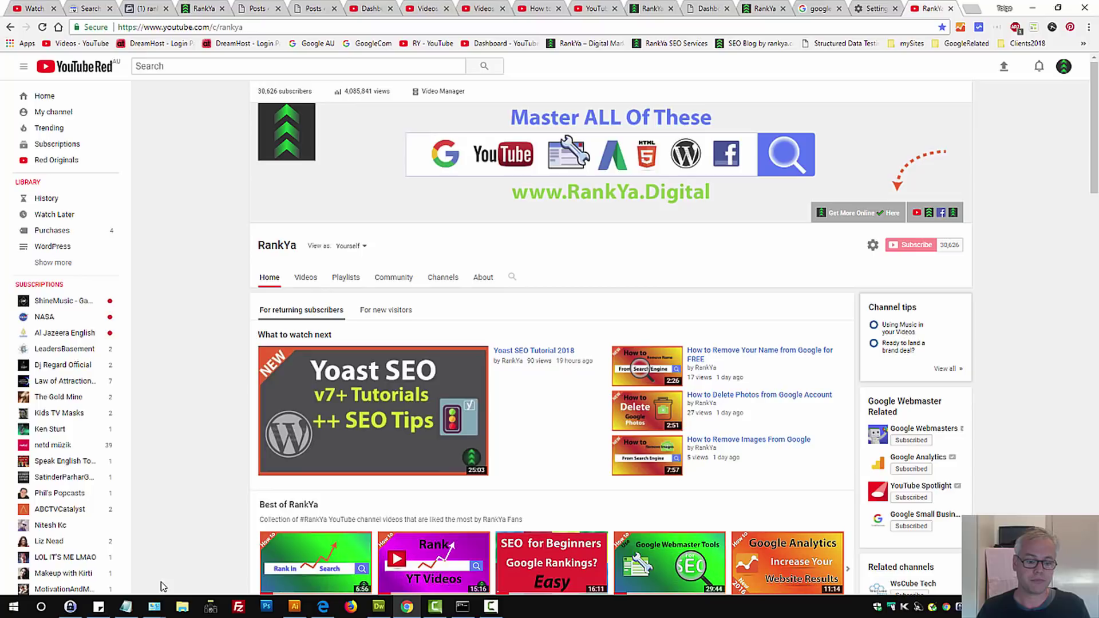
click(155, 606)
click(215, 575)
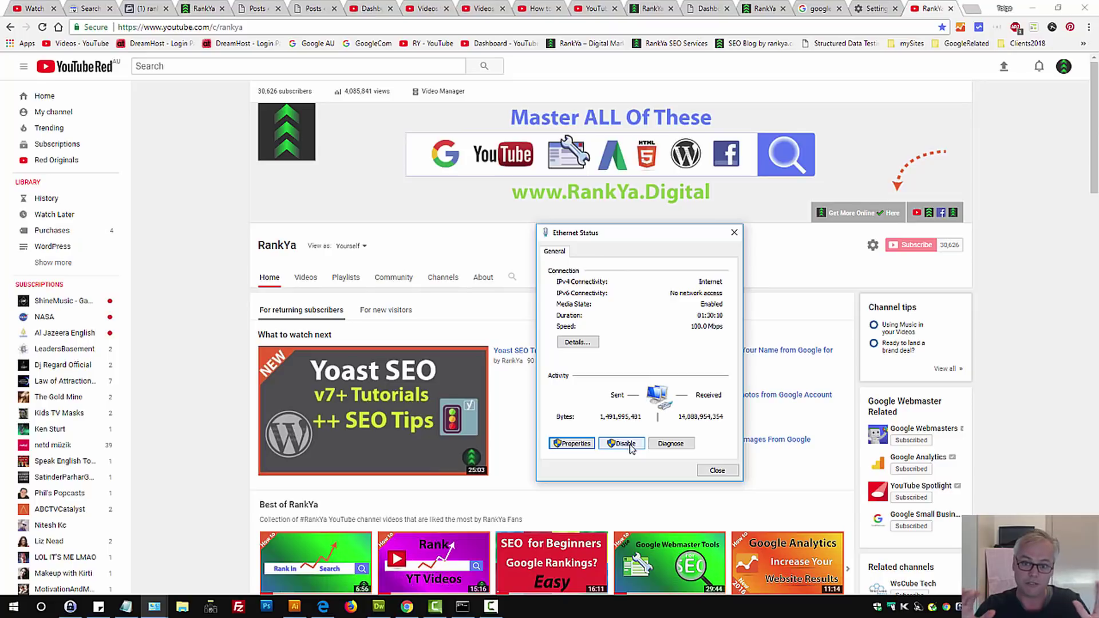
Close Ethernet Status and the old Command Prompt, then launch a fresh Command Prompt via 'cmd'
click(722, 472)
click(1033, 8)
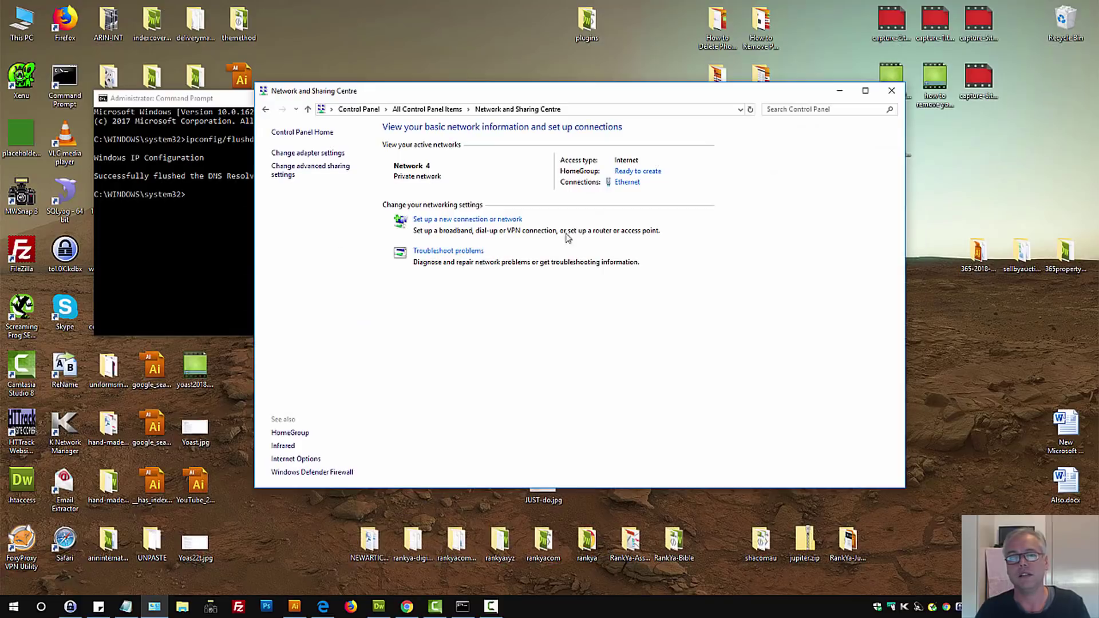
click(218, 229)
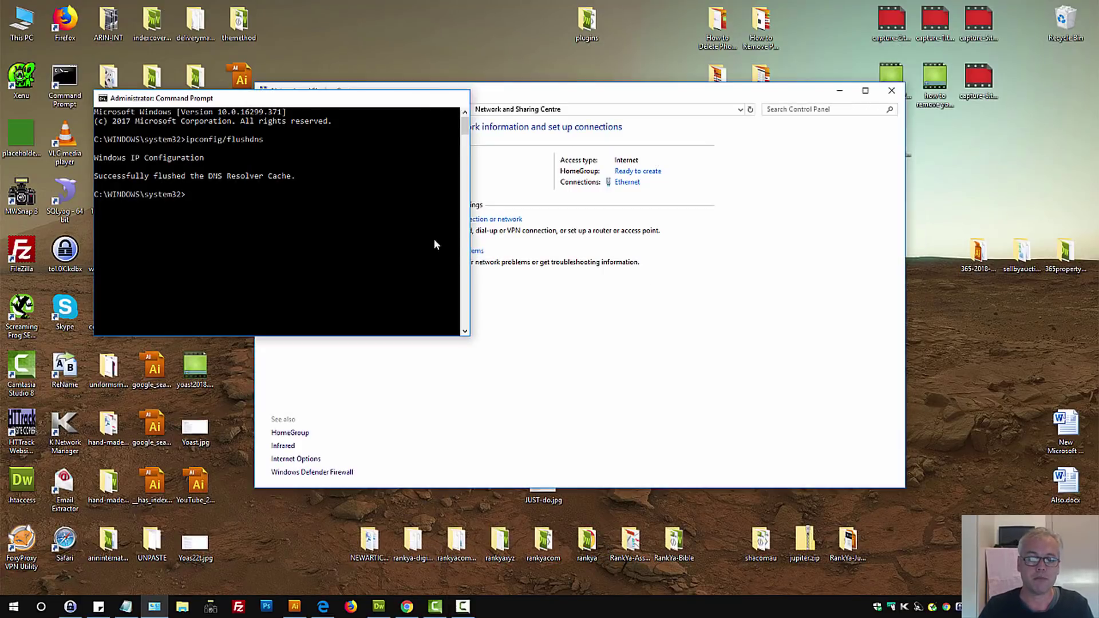
key(alt+F4)
click(42, 607)
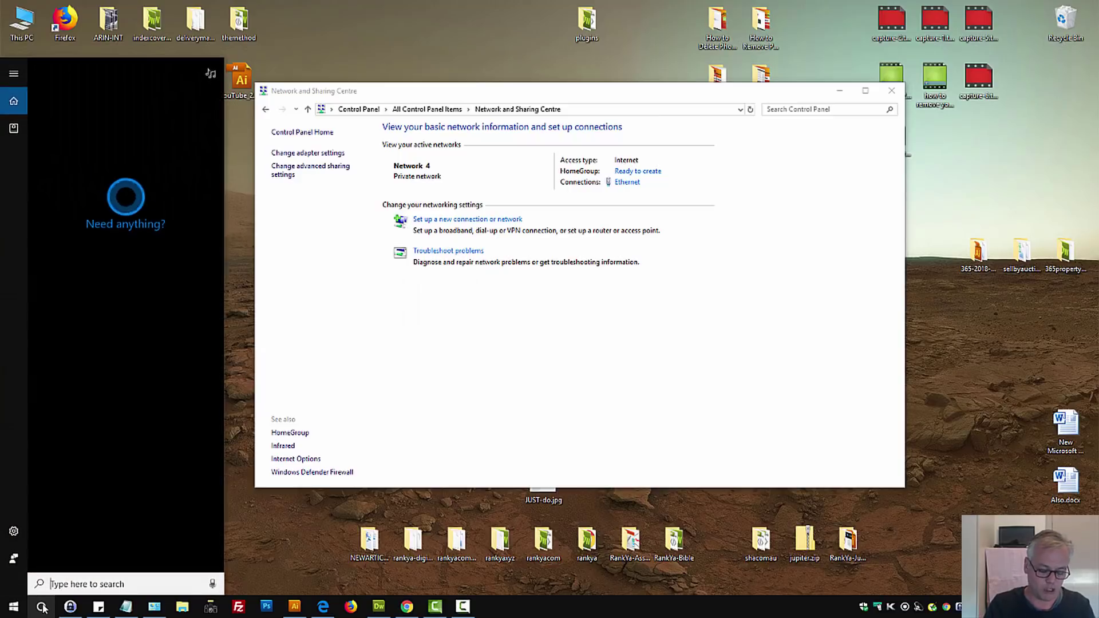
text(cmd)
key(Return)
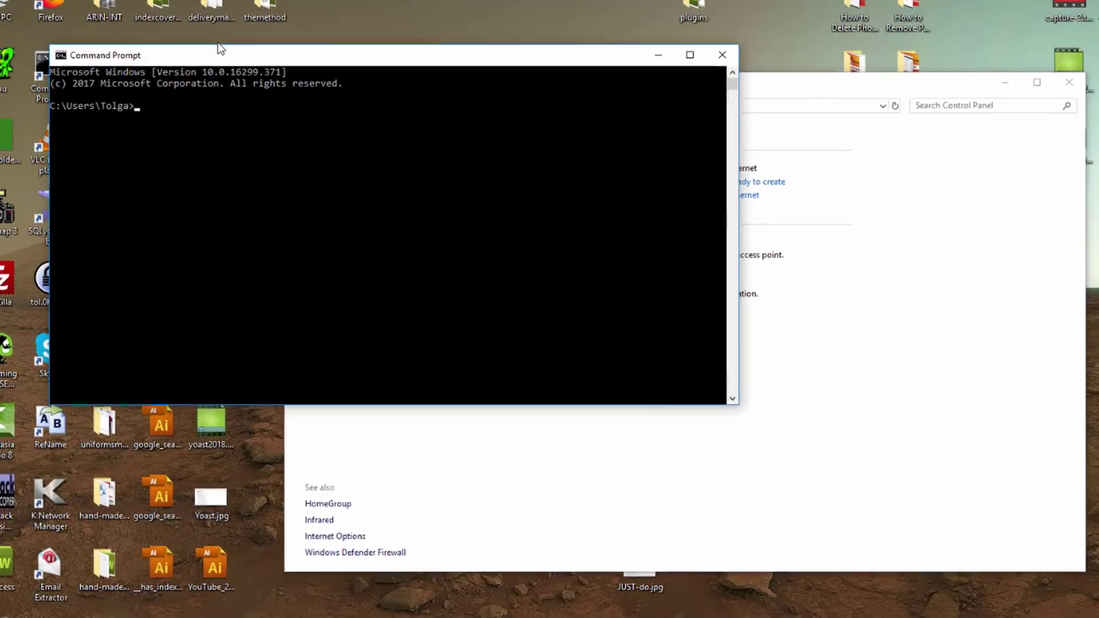
Run ipconfig /flushdns in the new Command Prompt
click(204, 202)
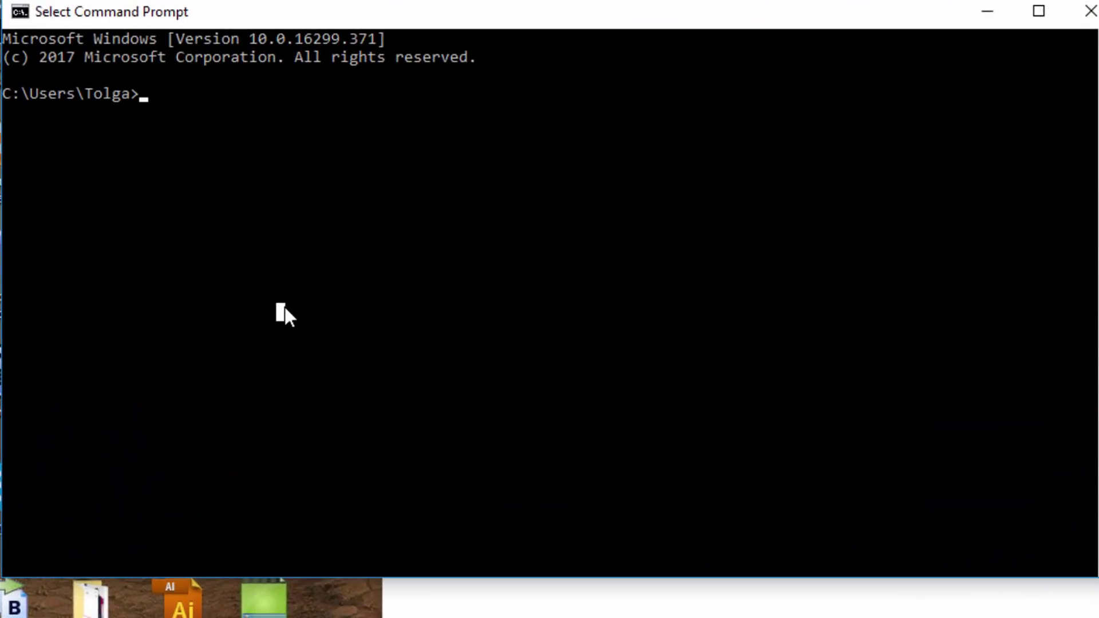
key(Escape)
text(ipfong)
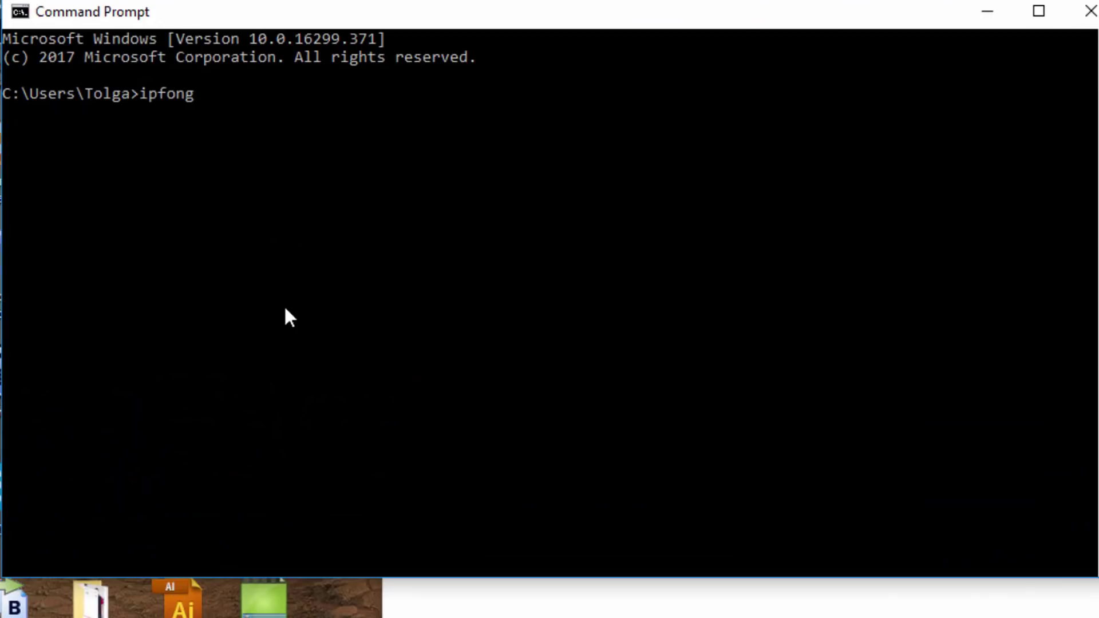
key(BackSpace)
key(BackSpace)
key(BackSpace)
key(BackSpace)
text(config /)
key(BackSpace)
key(BackSpace)
text(/flushd)
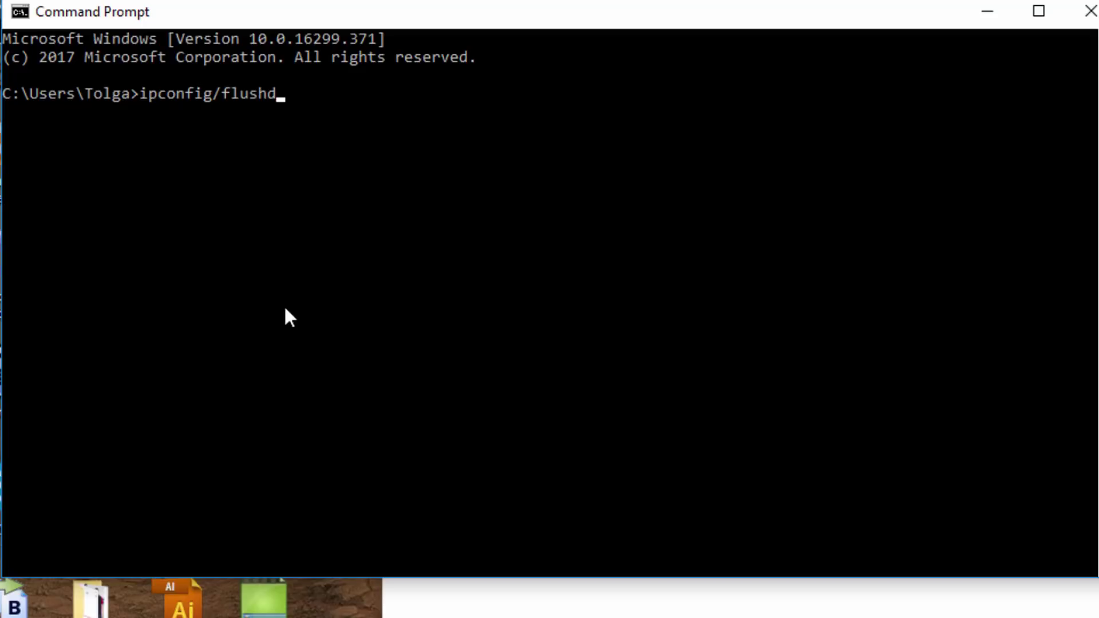
text(ns)
key(Return)
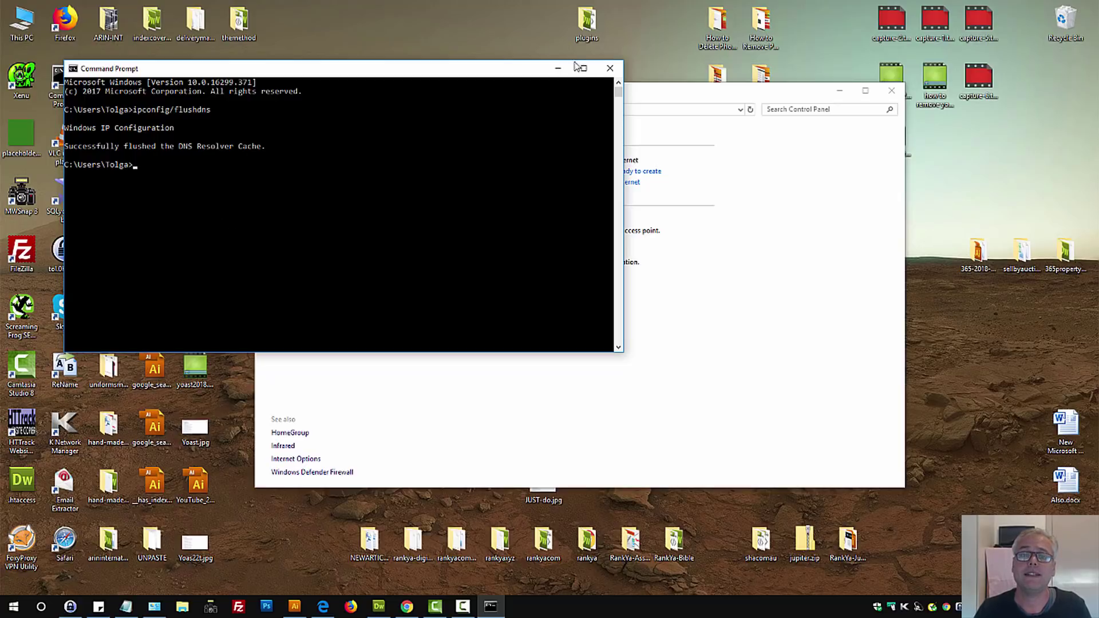
Close Command Prompt, recheck Ethernet's TCP/IPv4 DNS shows 8.8.8.8 and 8.8.4.4, then close all dialogs
click(610, 69)
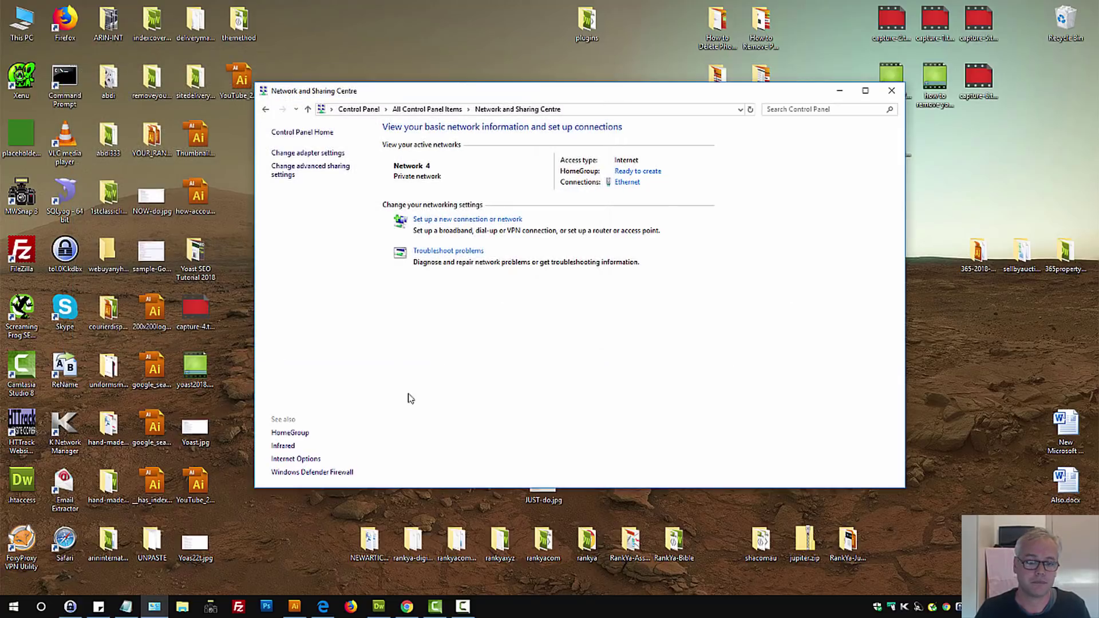
click(625, 183)
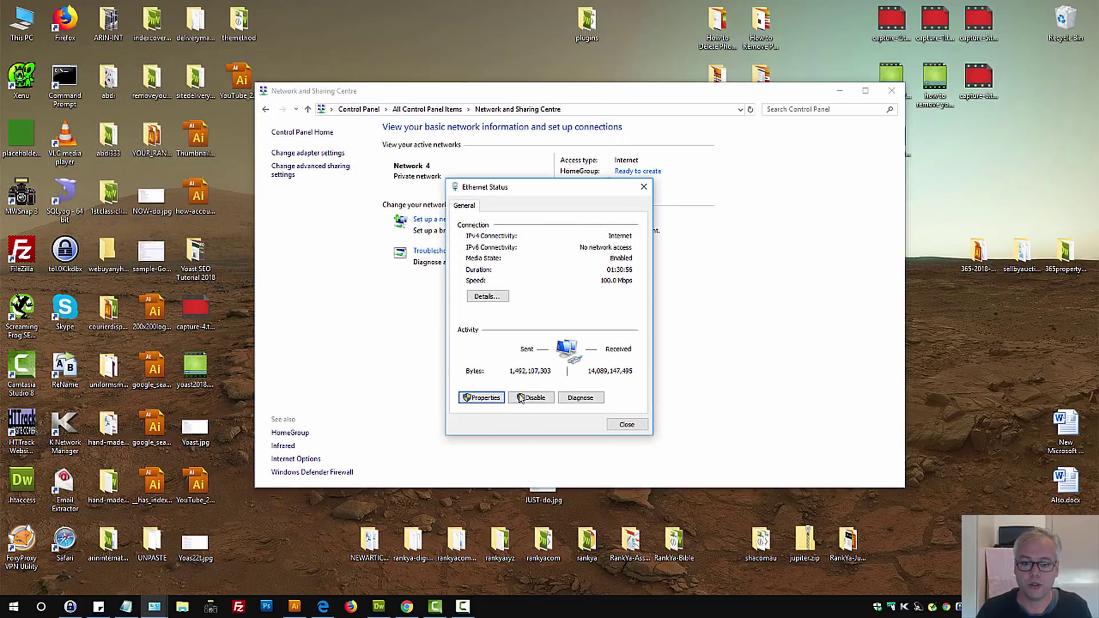
click(481, 397)
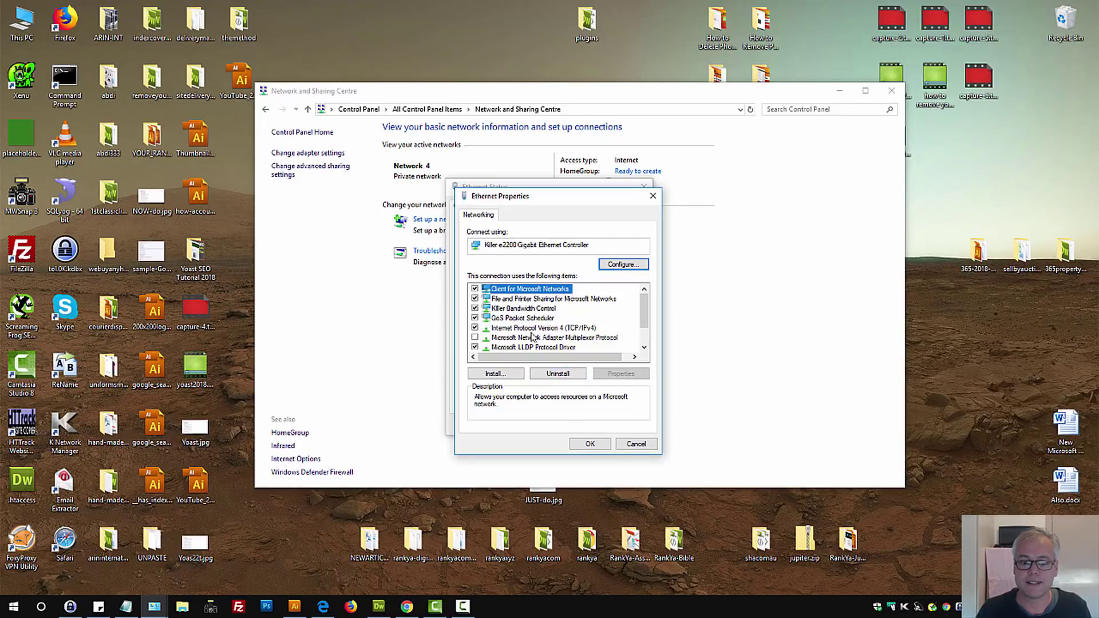
click(552, 328)
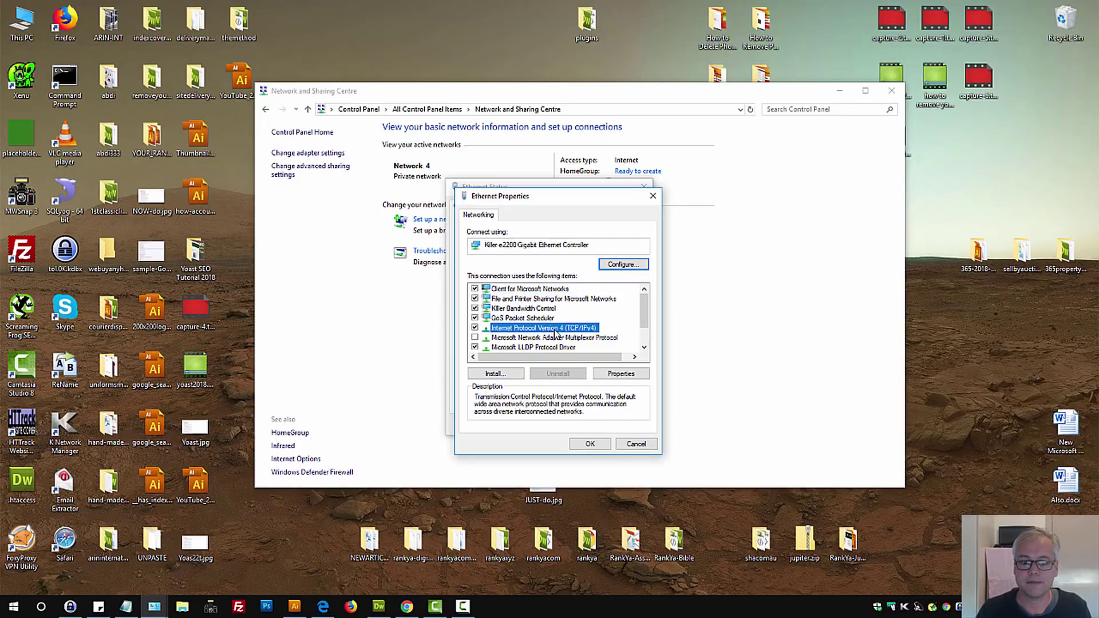
click(618, 374)
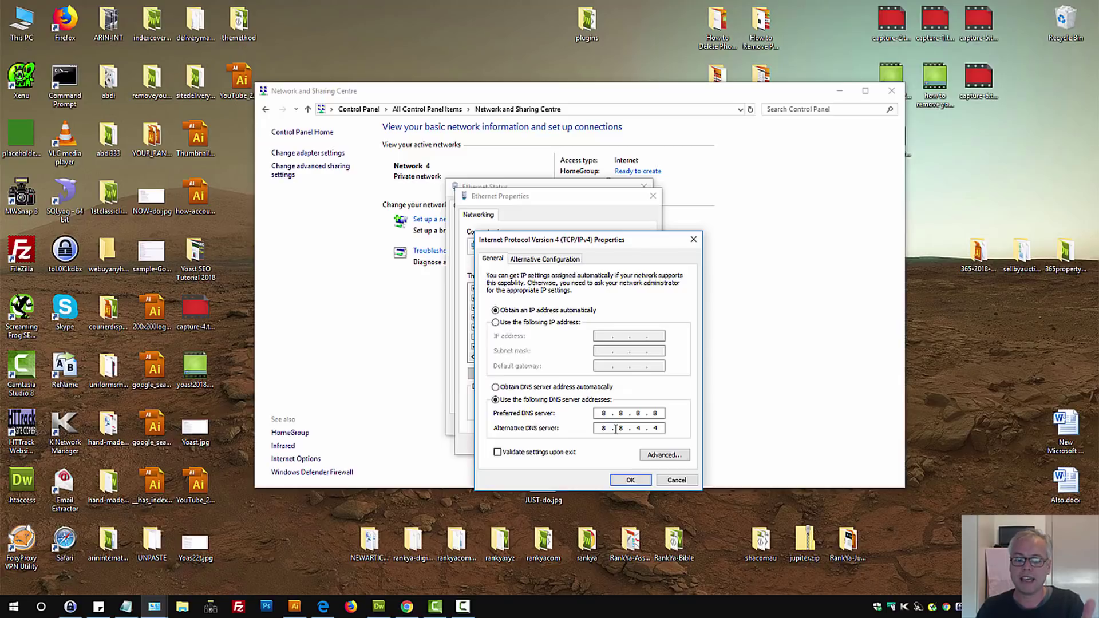
click(630, 480)
click(590, 443)
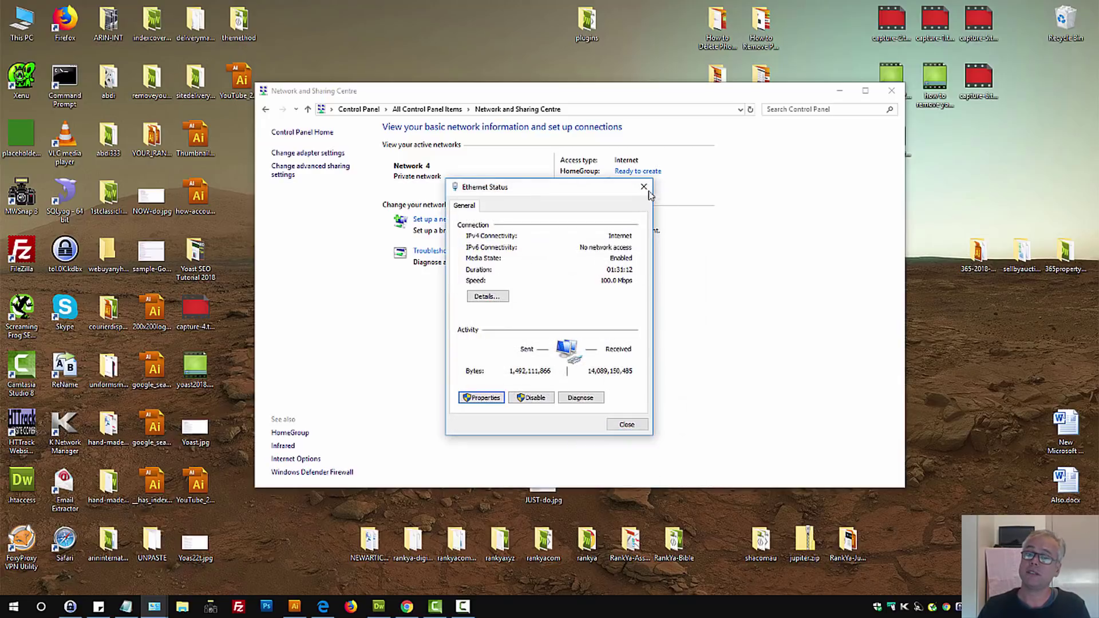
click(625, 424)
Bring Chrome forward and show the Info & Settings page for 'How to Fix Your Connection is Not Private Chrome'
click(406, 607)
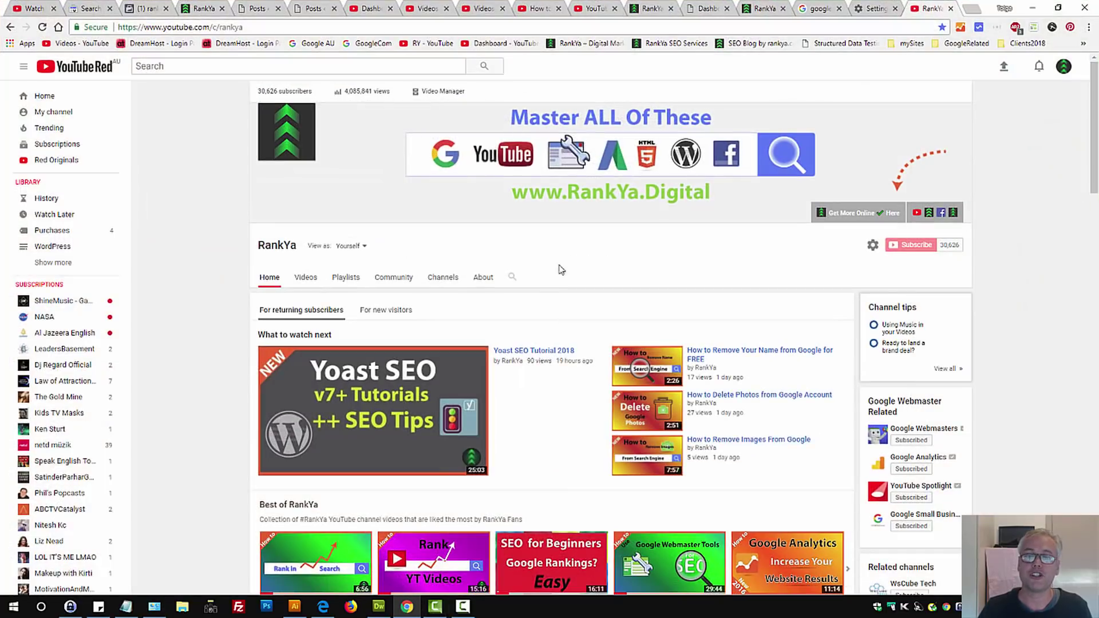
click(589, 9)
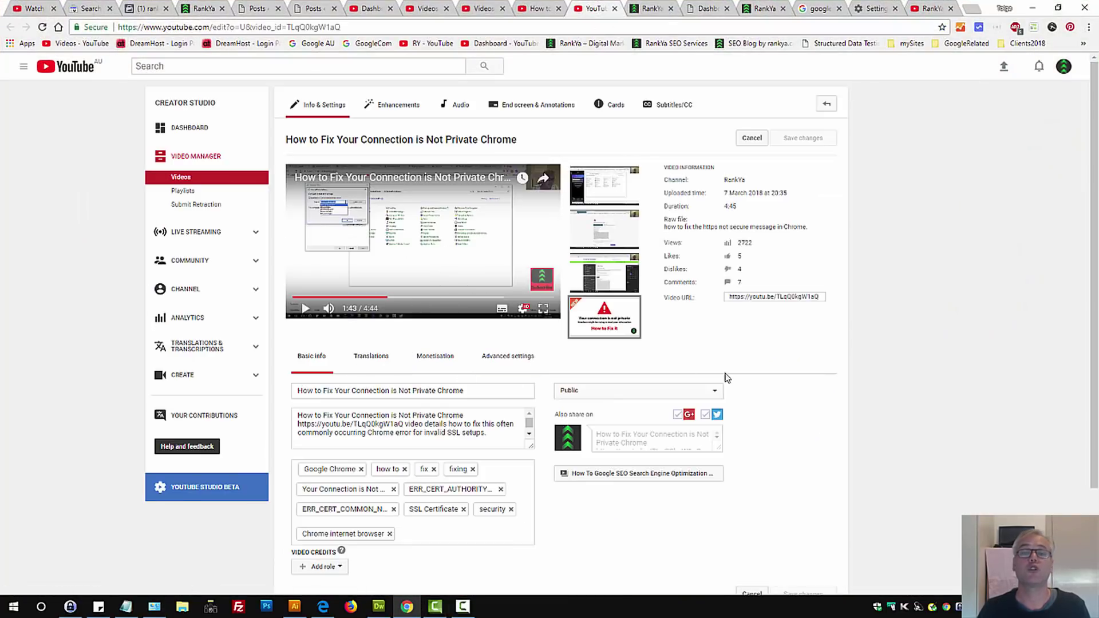